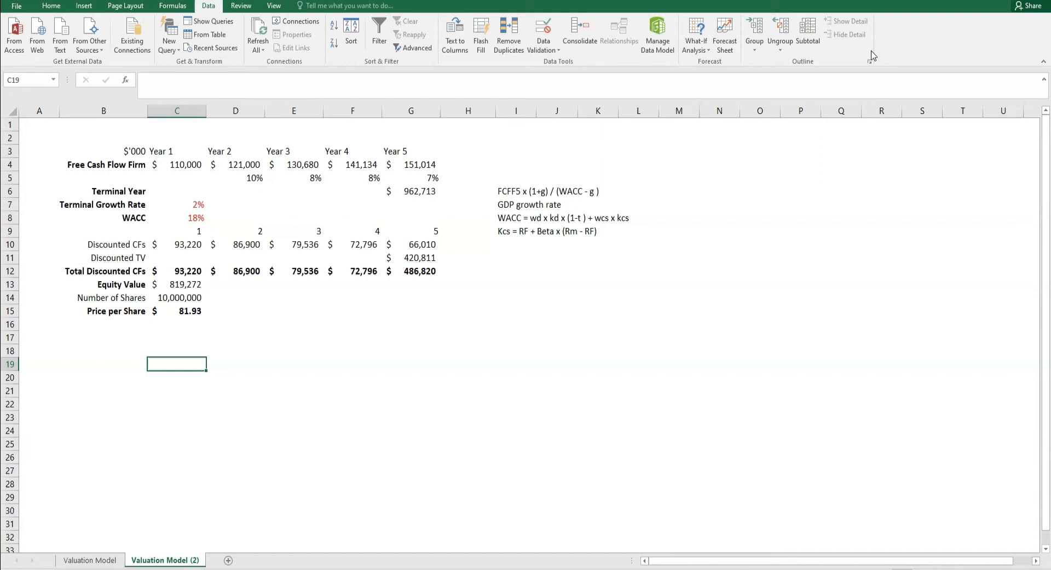
drag(134, 204, 203, 206)
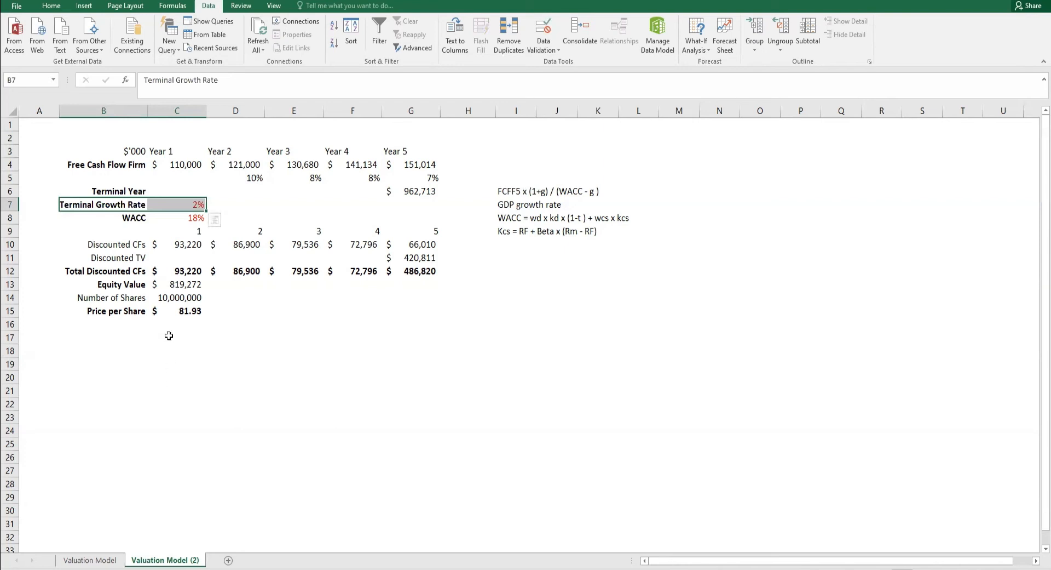
click(126, 209)
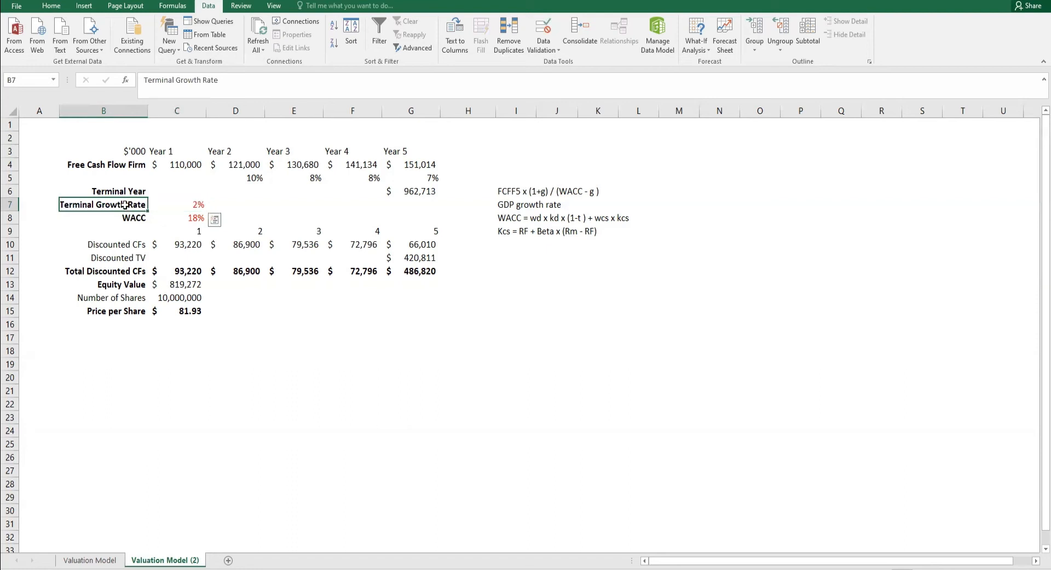
shift+click(163, 212)
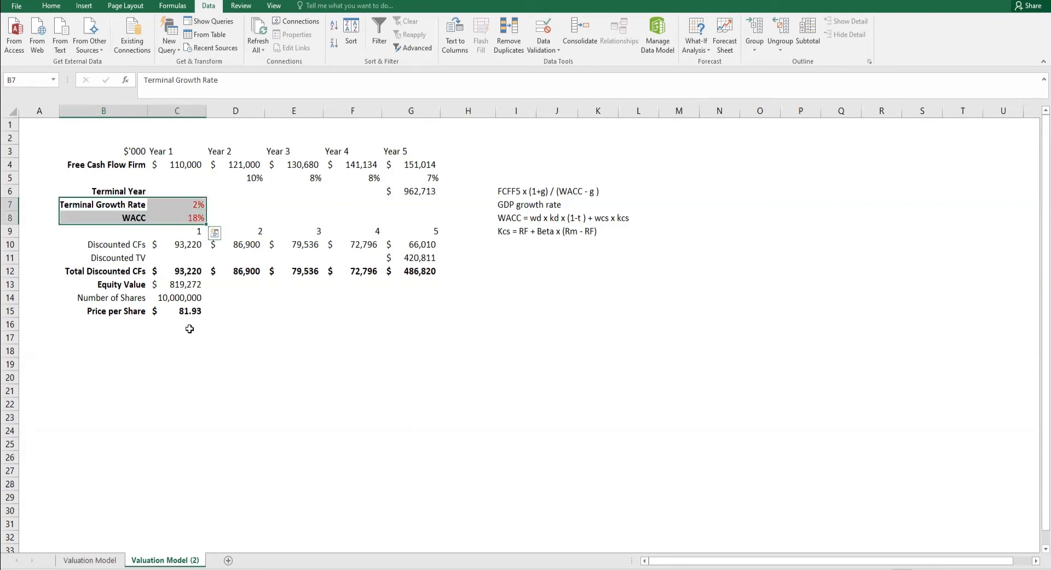
- Enter the heading "terminal growth rate" in cell D19, below the valuation model
click(233, 363)
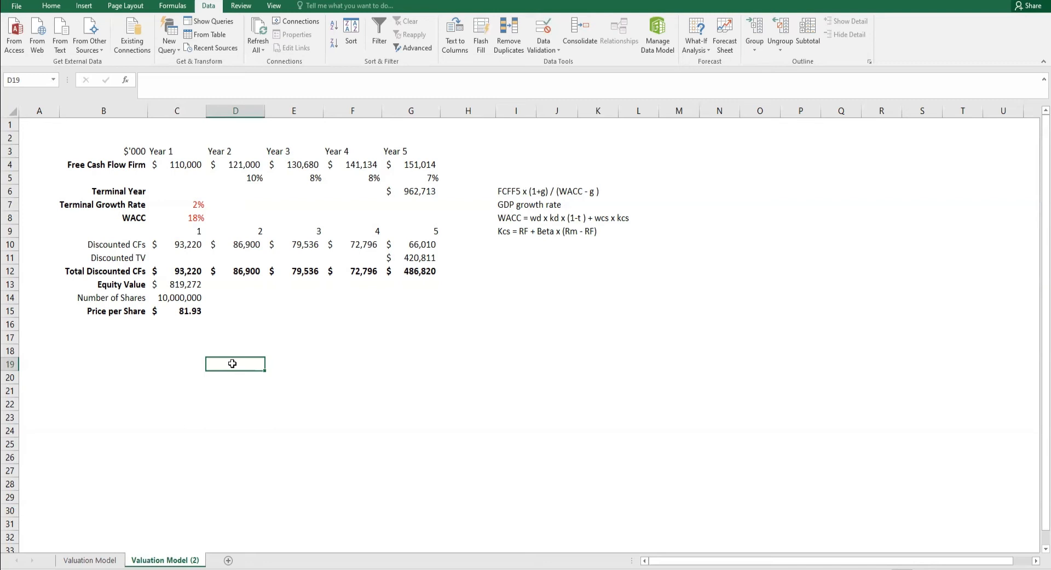
text(terminal growth rate)
key(Return)
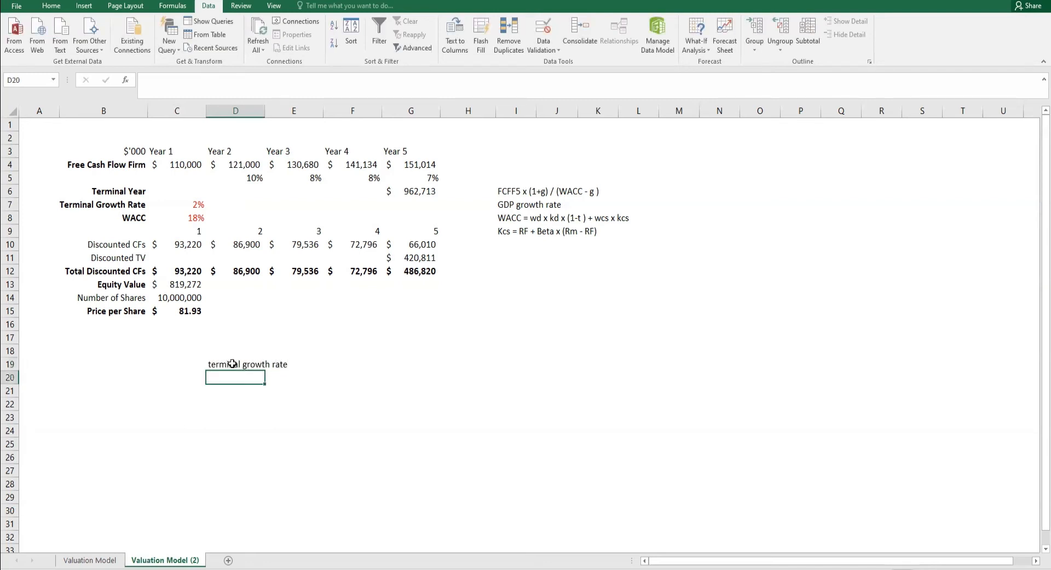
- Enter the growth rates 0.01, 0.015, 0.02, 0.025 and 0.03 across cells C20 to G20
key(Left)
click(198, 205)
click(197, 378)
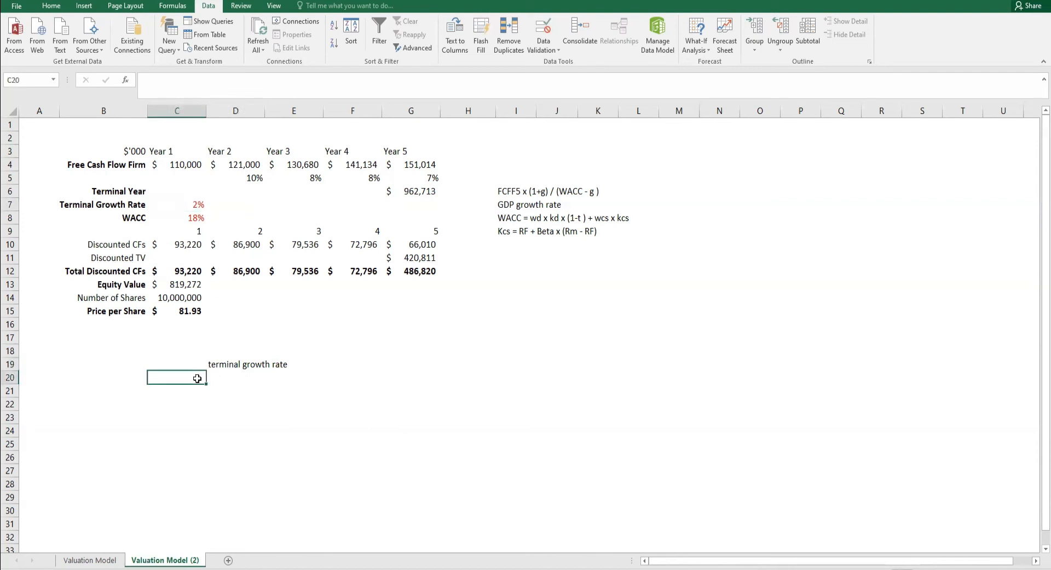
text(0.01)
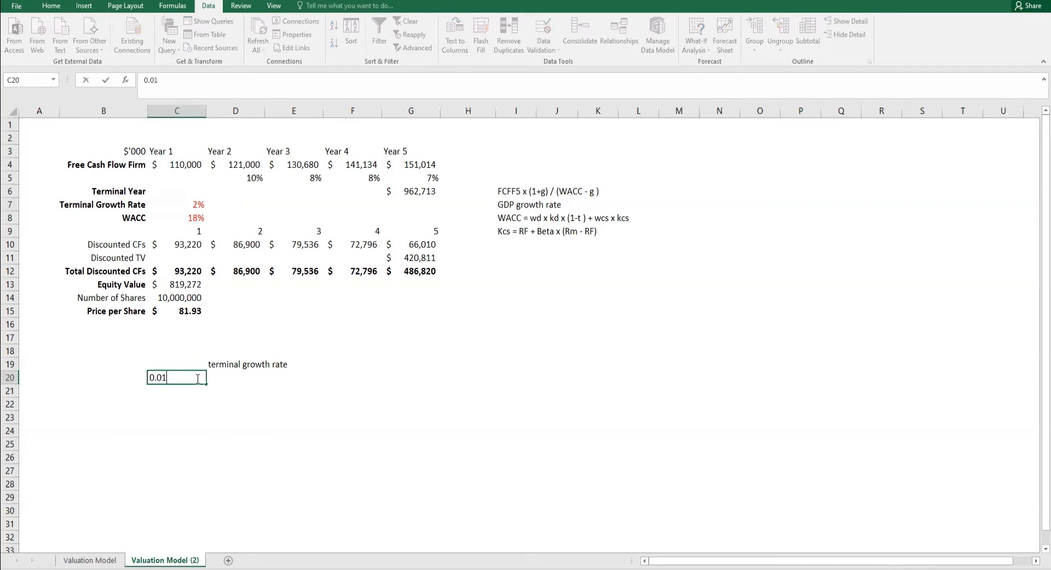
key(Tab)
text(0.015)
key(Tab)
text(0.02)
key(Tab)
text(0.025)
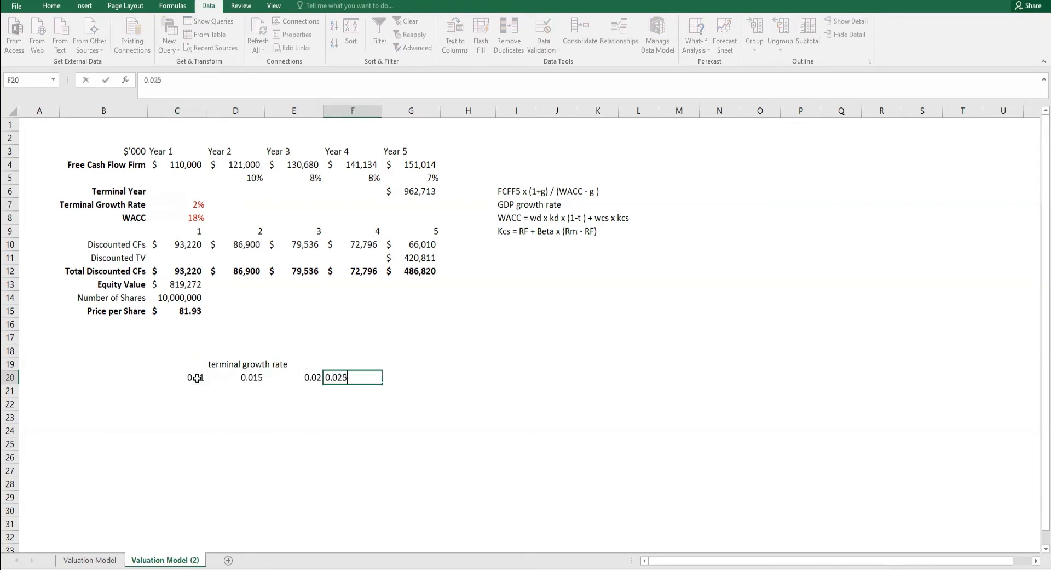
key(Tab)
text(0.03)
key(Return)
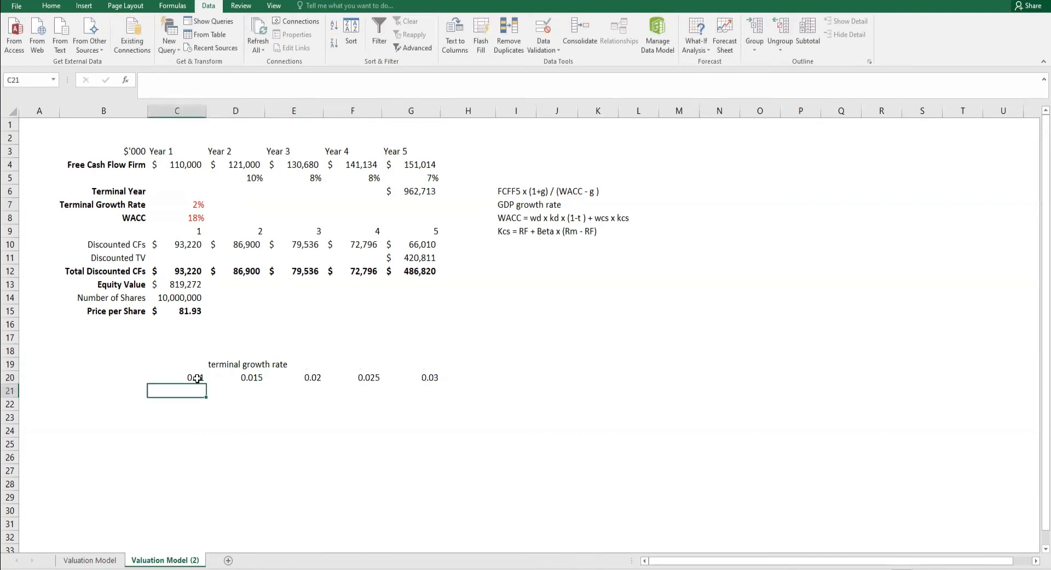
- Enter the label "WACC" in cell A21
key(Left)
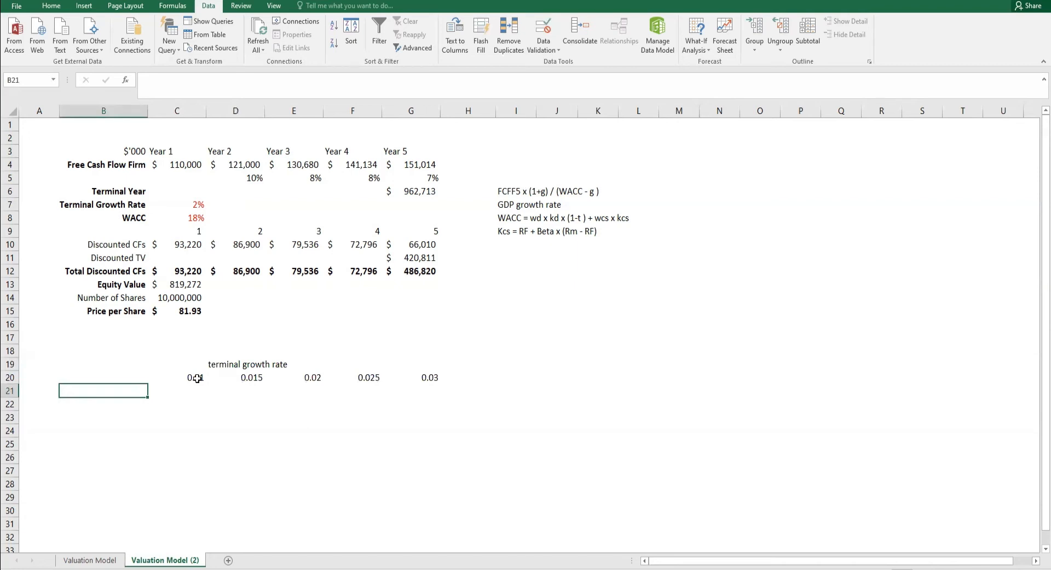
key(Left)
text(WACC)
key(Return)
- Enter the WACC rates 0.16, 0.17, 0.18, 0.19 and 0.2 down cells B21 to B25
key(Right)
key(Up)
text(0.16)
key(Return)
text(0.17)
key(Return)
text(0.18)
key(Return)
text(0.19)
key(Return)
text(0.2)
key(Return)
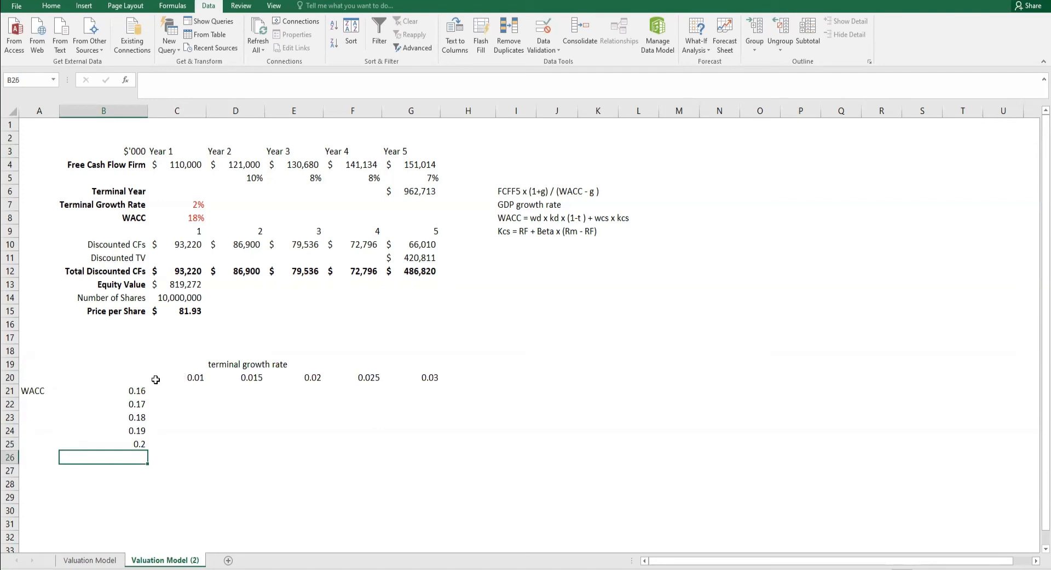
drag(187, 378, 406, 378)
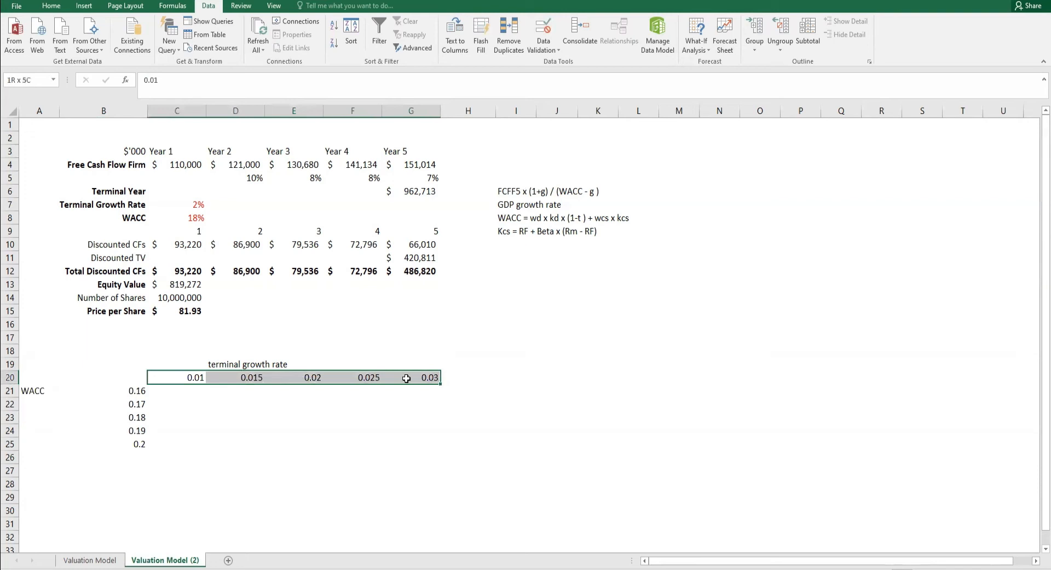
drag(140, 391, 139, 444)
click(138, 378)
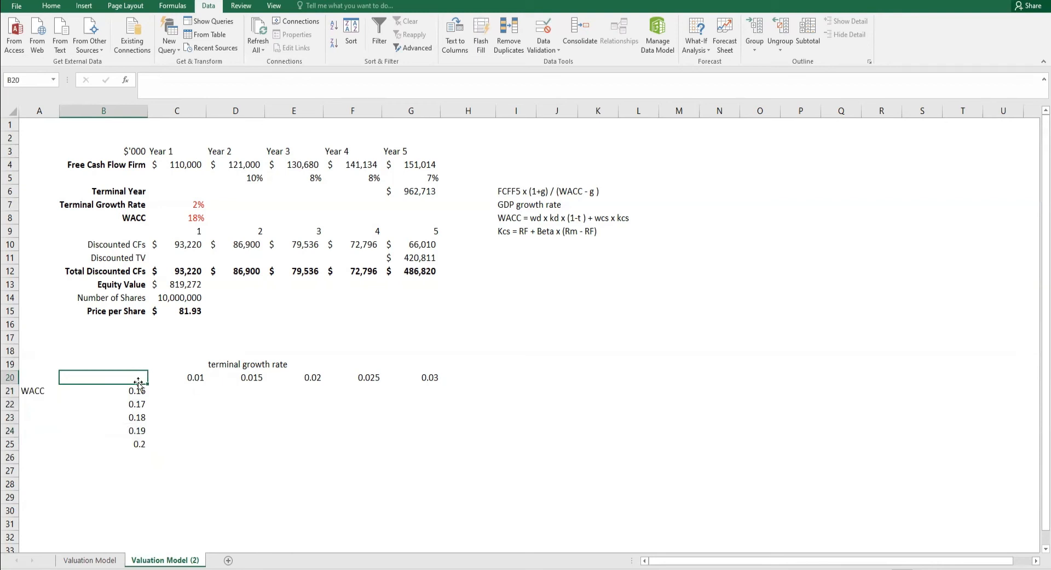
drag(138, 390, 139, 444)
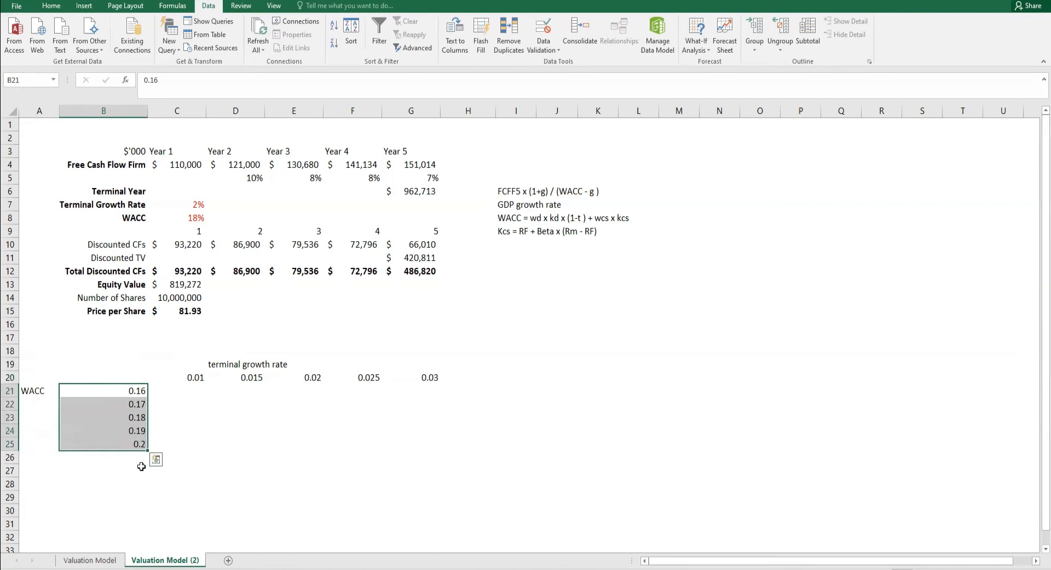
drag(185, 376, 429, 377)
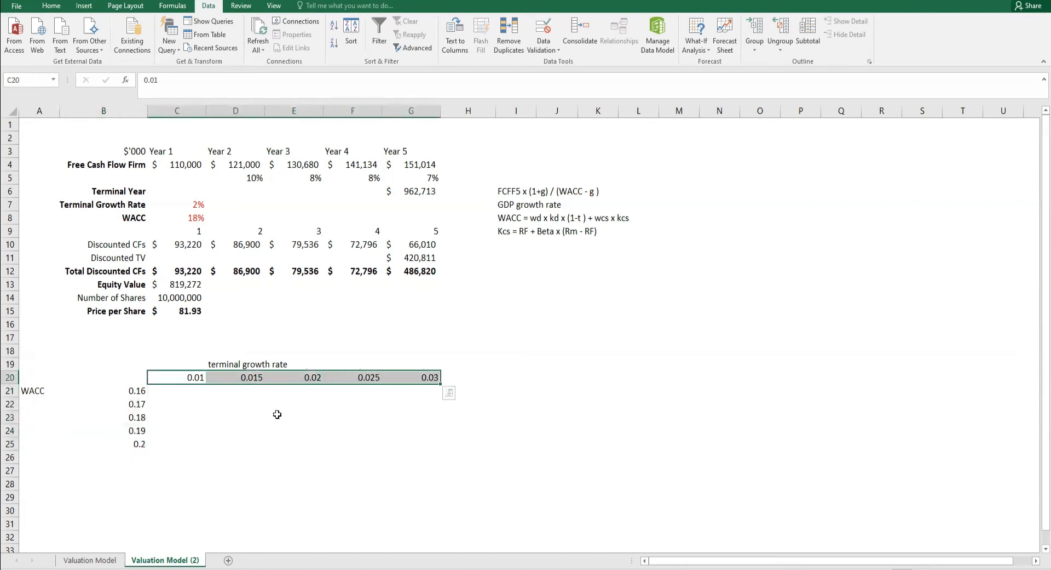
- Link corner cell B20 to the Price per Share result with the formula =C15
click(131, 379)
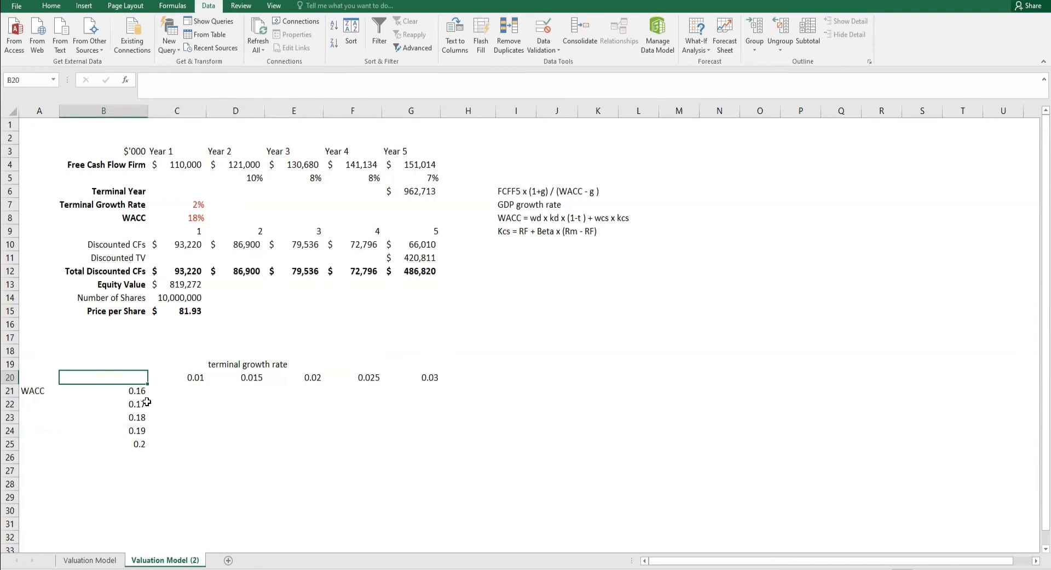
text(=)
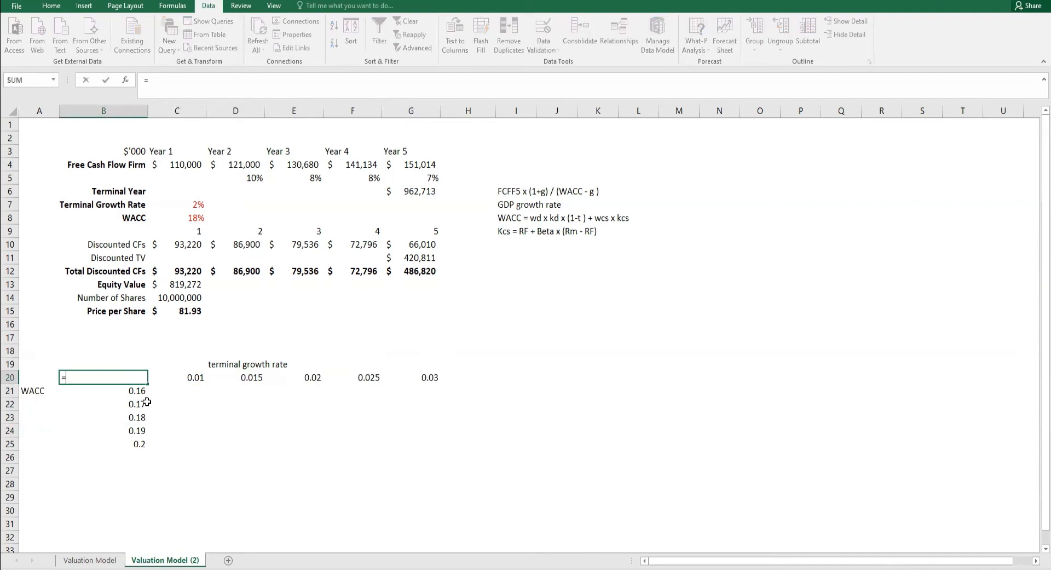
click(190, 311)
key(Return)
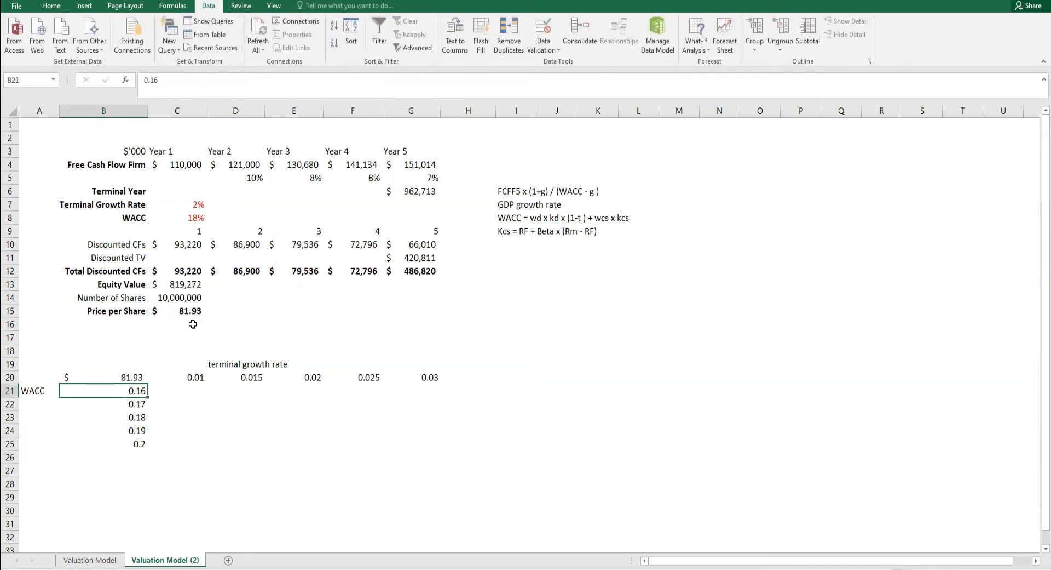
- Set the font colour of corner cell B20 to white so its value is hidden
click(140, 379)
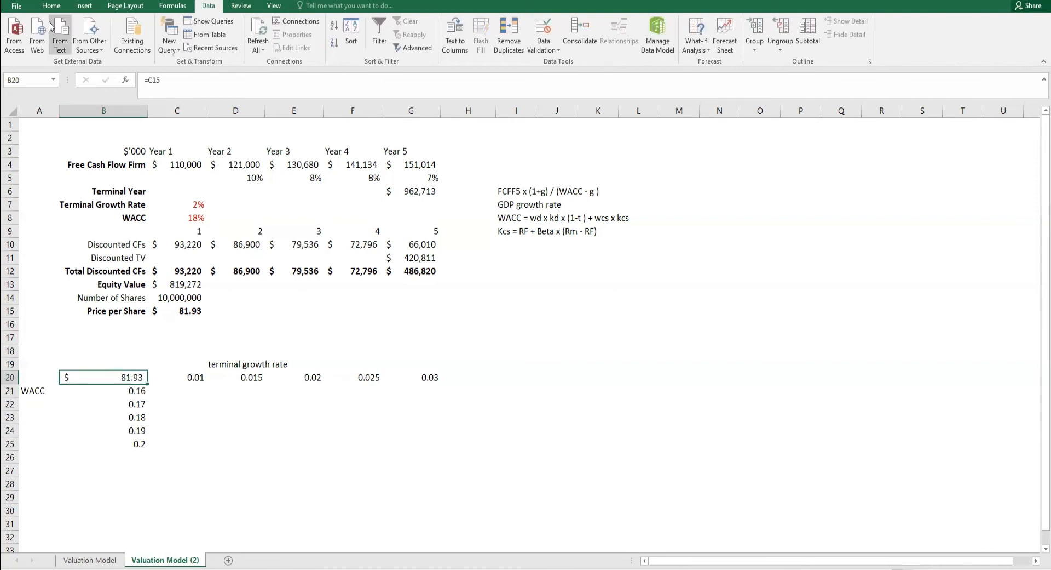
click(51, 5)
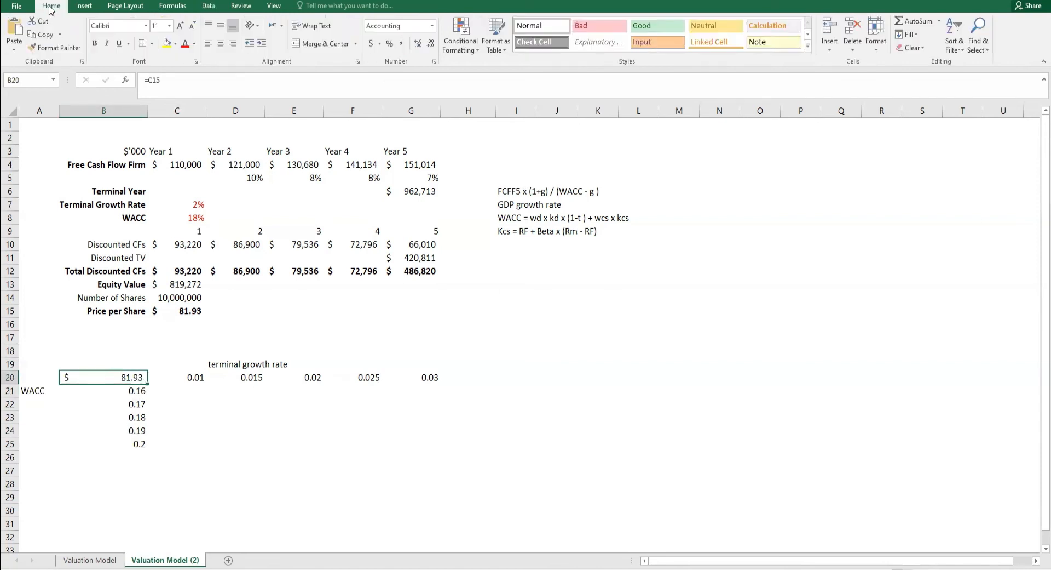
click(194, 43)
click(185, 86)
- Merge and center the "terminal growth rate" heading across C19:G19 and make it bold
click(198, 364)
drag(198, 364, 413, 364)
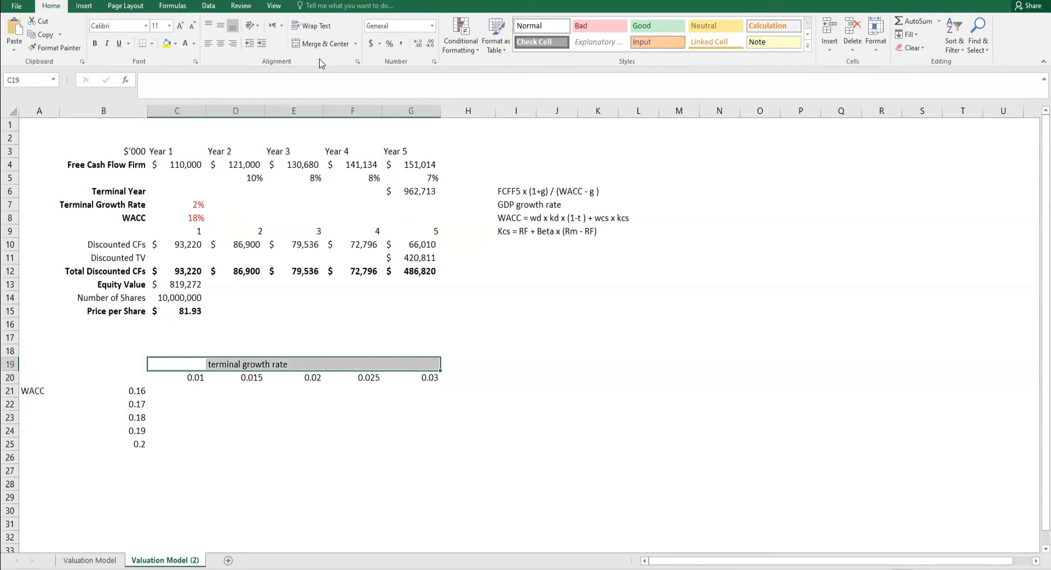
click(320, 44)
key(ctrl+b)
- Merge and center the WACC label over A21:A25, middle-align it, make it bold and angle it counterclockwise
drag(121, 443, 40, 441)
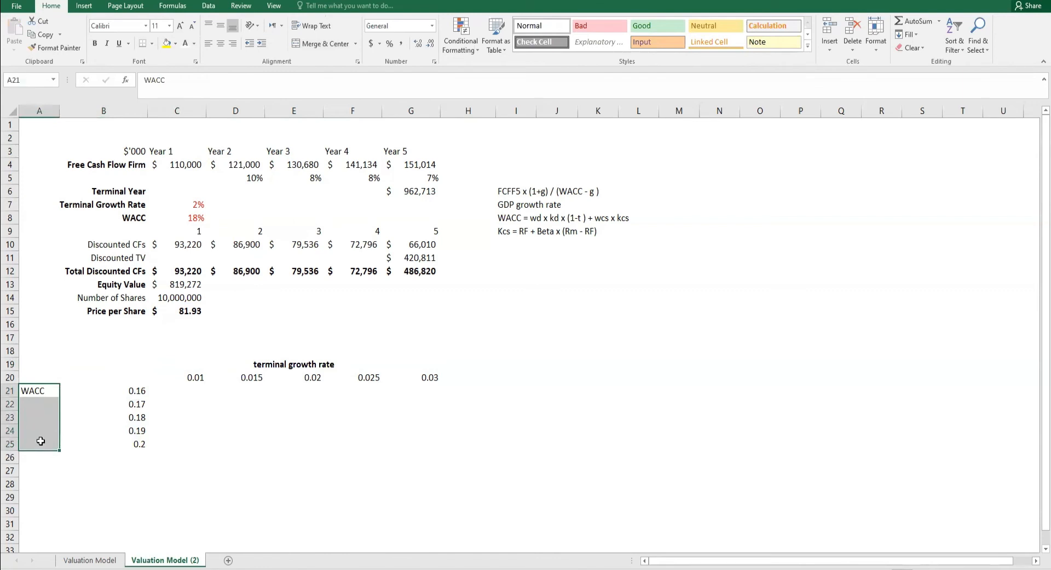
click(320, 44)
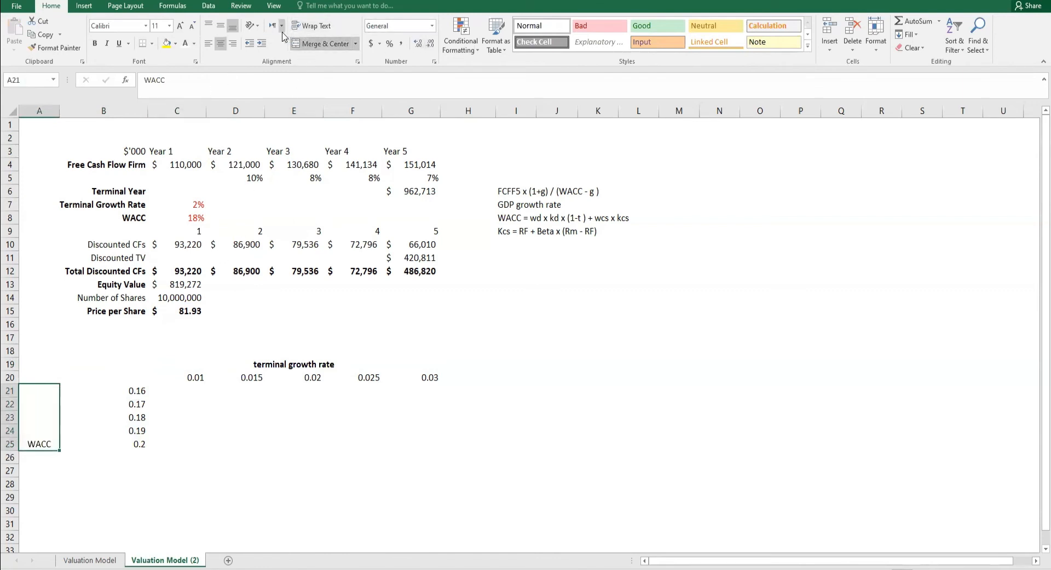
click(221, 26)
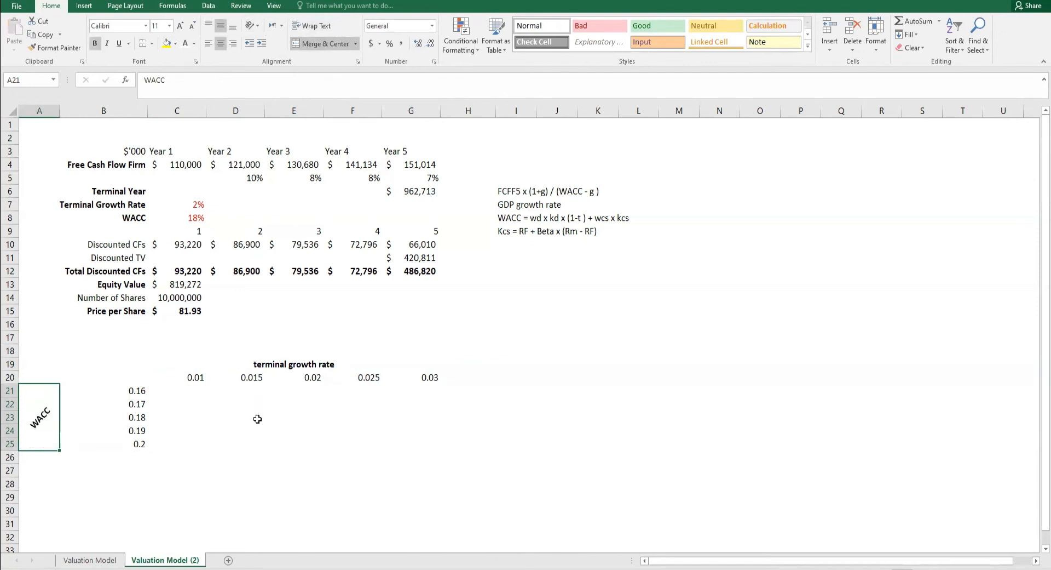
click(258, 419)
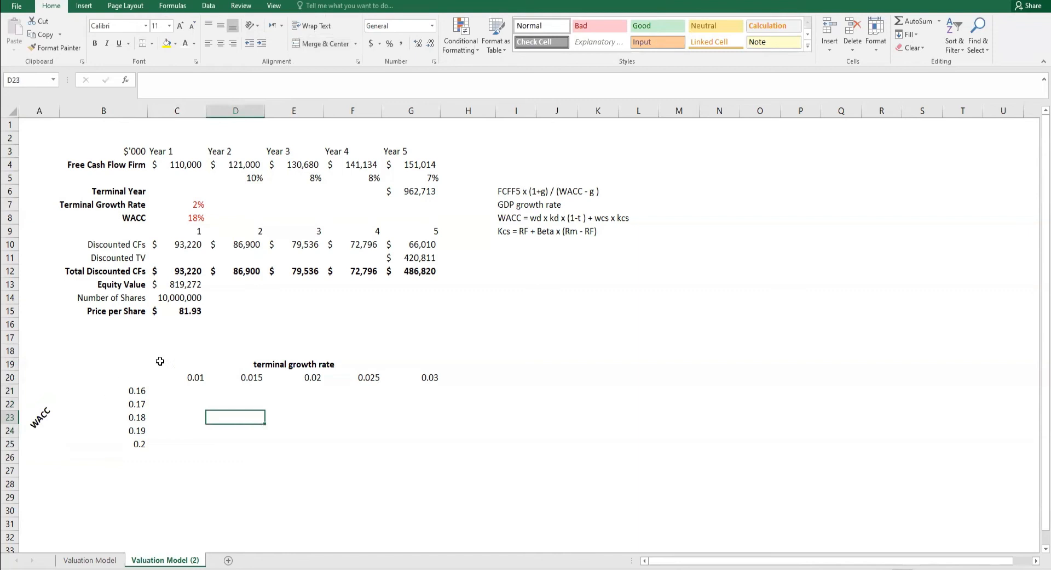
- Fill the heading row A19:G19 and the WACC label column A20:A25 with purple and make their text white
click(429, 364)
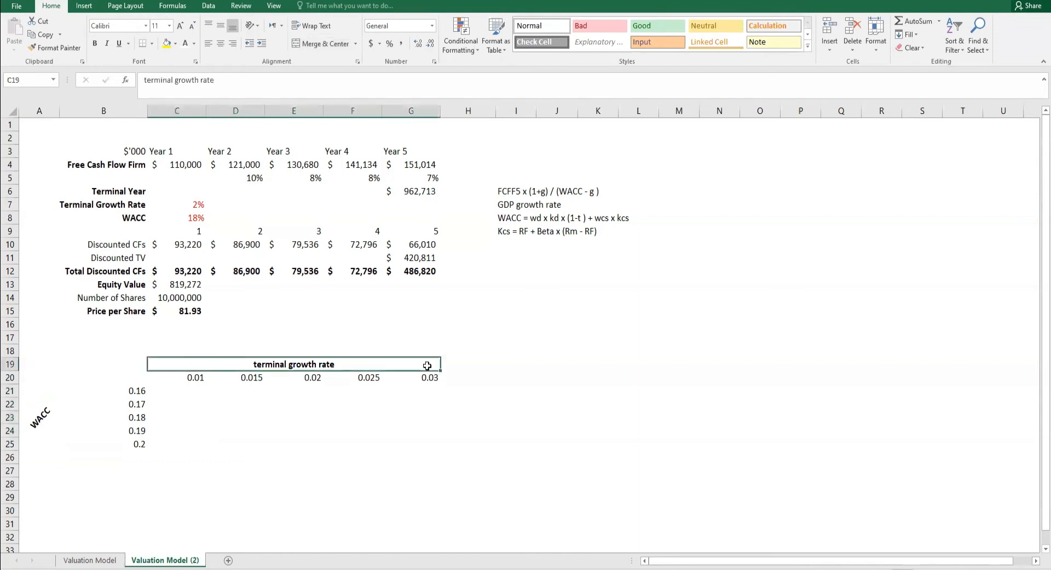
drag(374, 367, 43, 444)
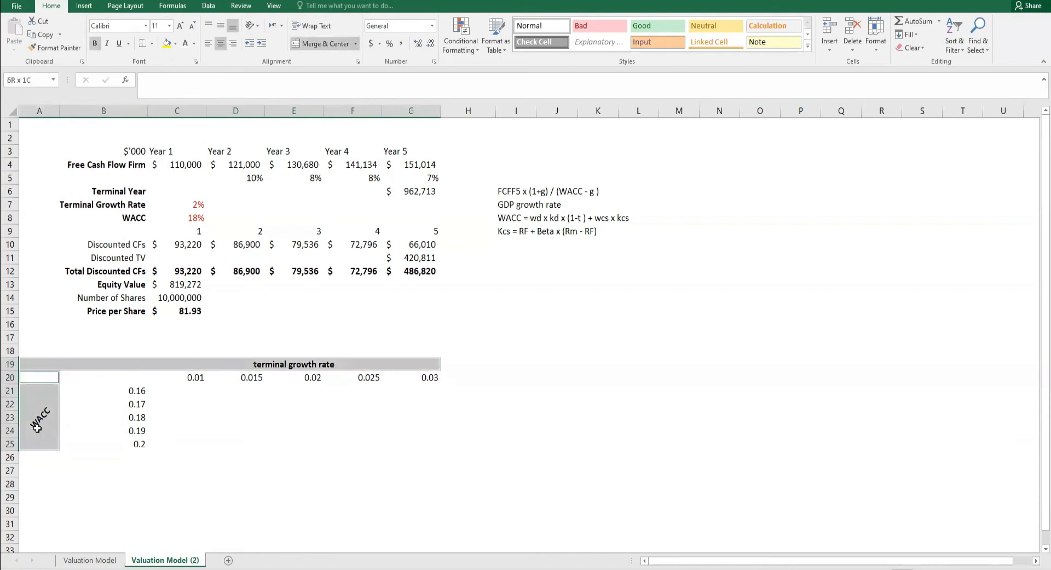
click(175, 43)
click(250, 135)
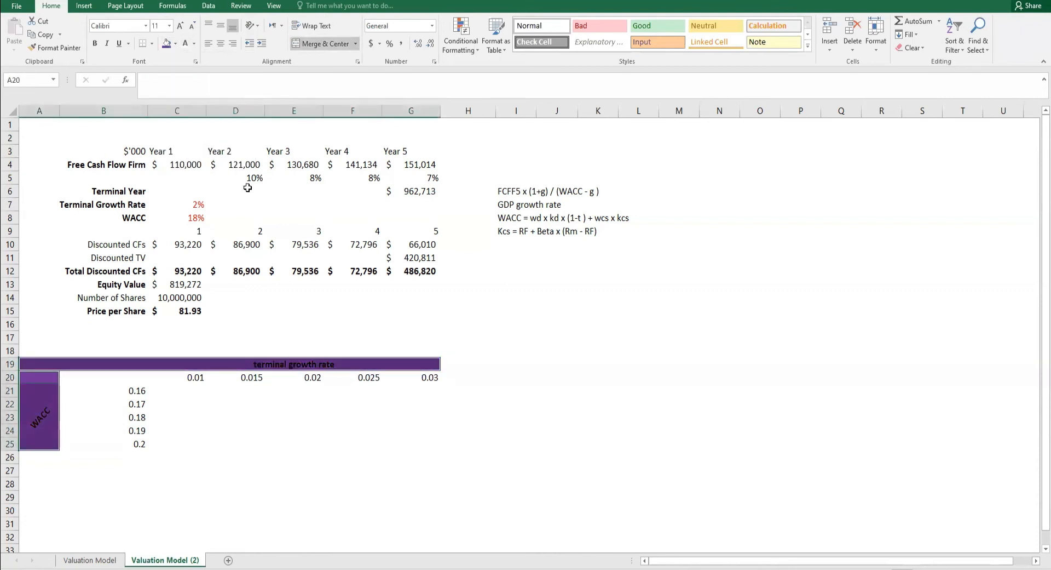
click(176, 388)
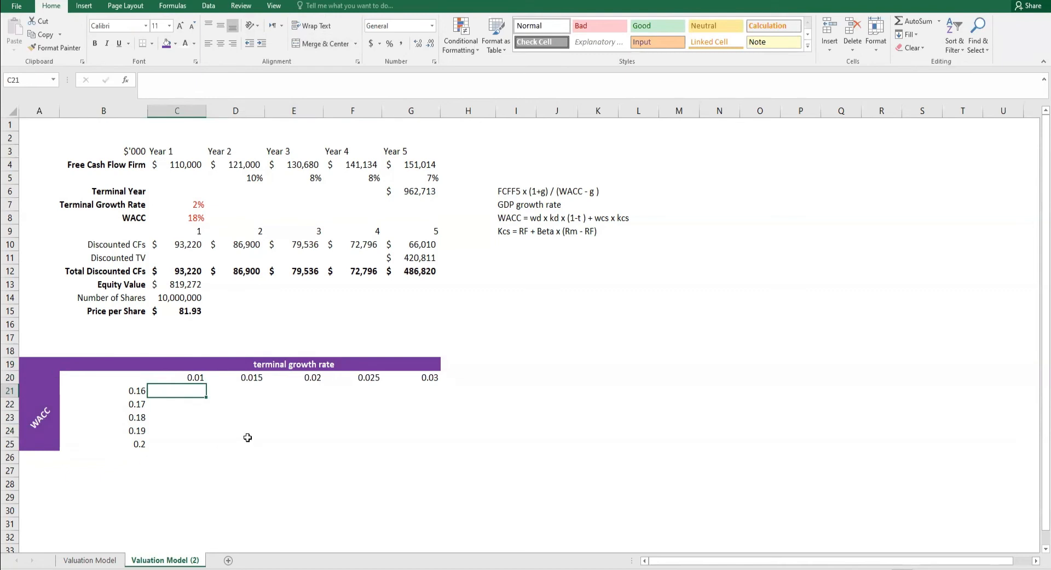
- Format the growth rates in C20:G20 and the WACC rates in B21:B25 as percentages
drag(197, 378, 408, 378)
drag(137, 392, 137, 444)
click(389, 43)
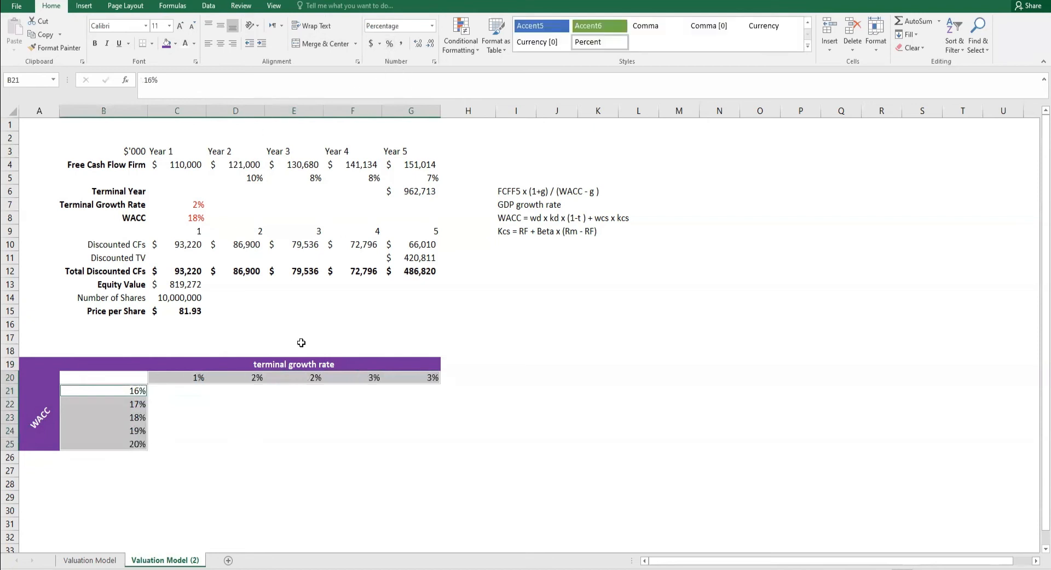
click(263, 420)
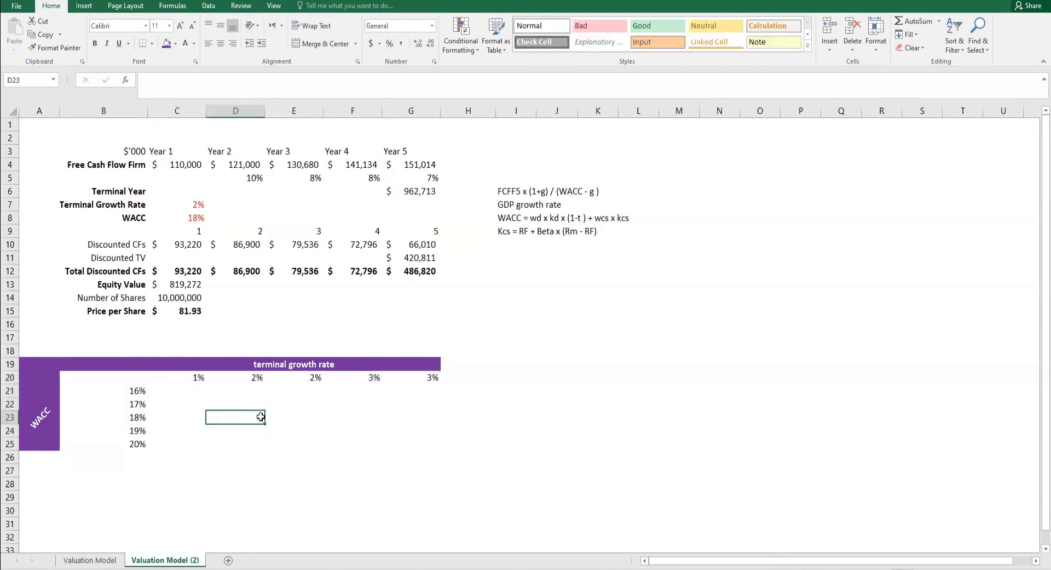
- Create a what-if data table over B20:G25 with C7 as the row input cell and C8 as the column input cell
click(132, 378)
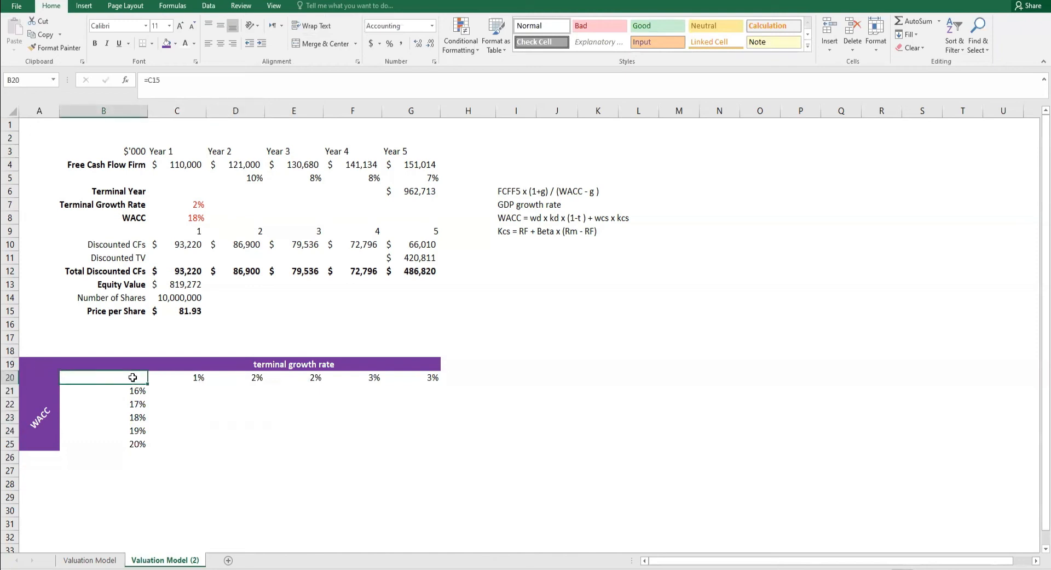
drag(132, 378, 406, 443)
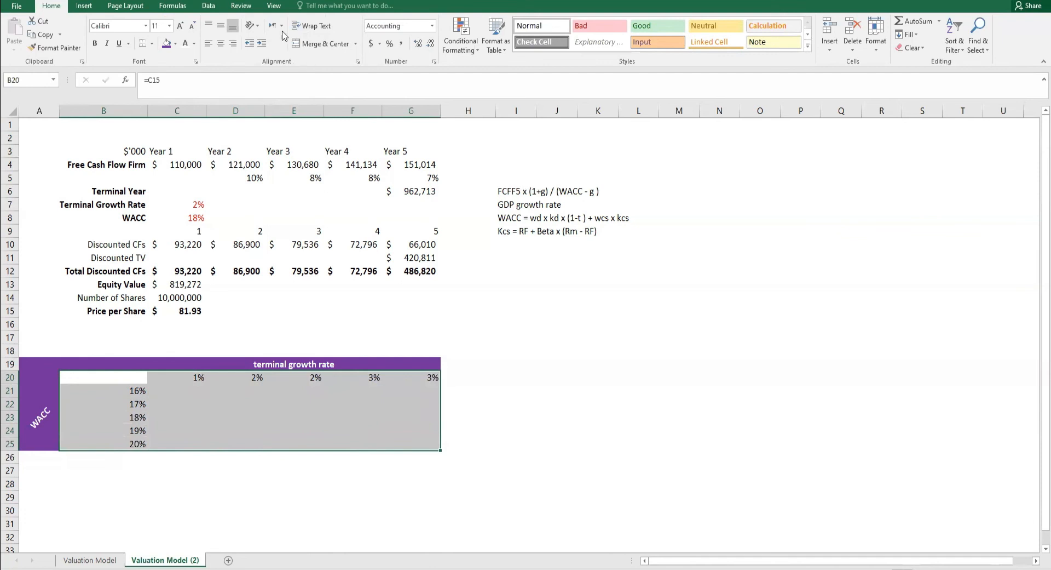
click(208, 6)
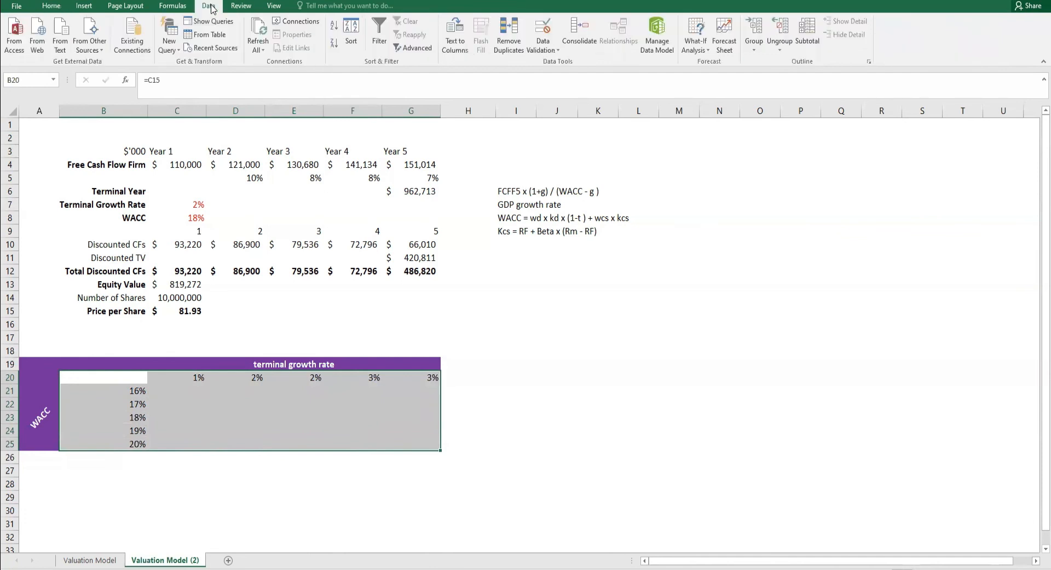
click(694, 53)
click(701, 90)
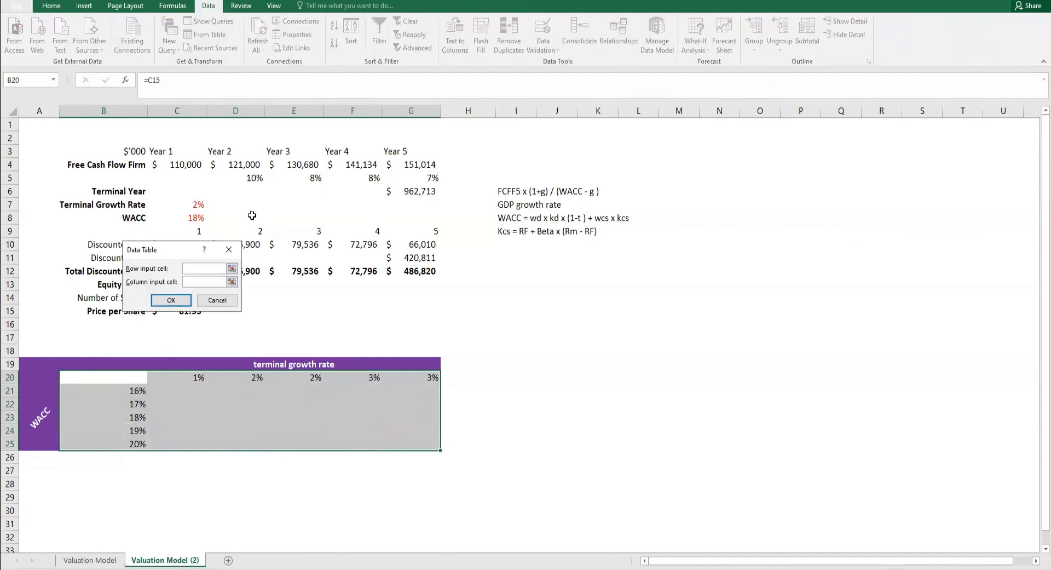
drag(173, 249, 628, 296)
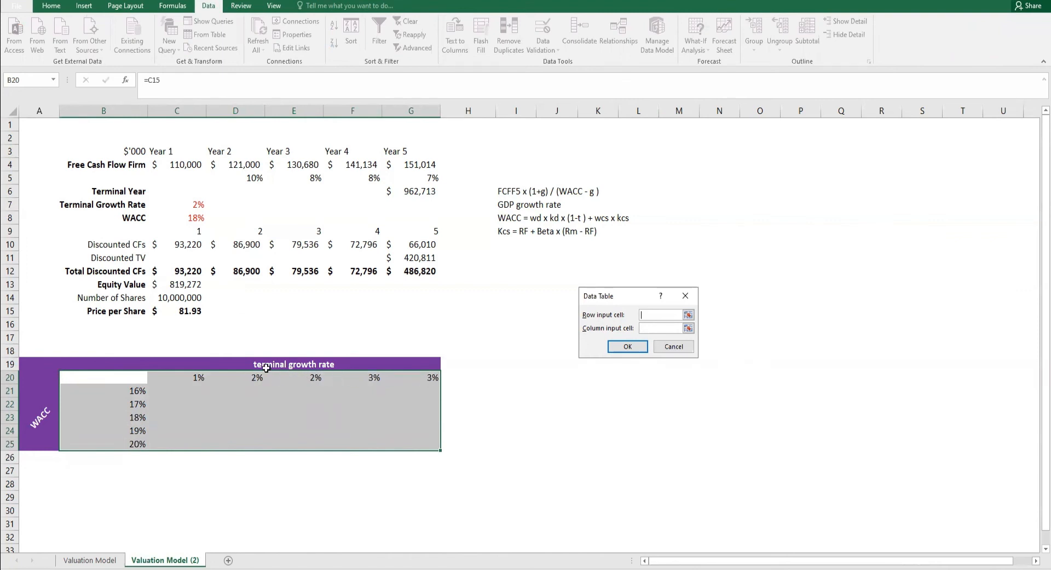
click(196, 204)
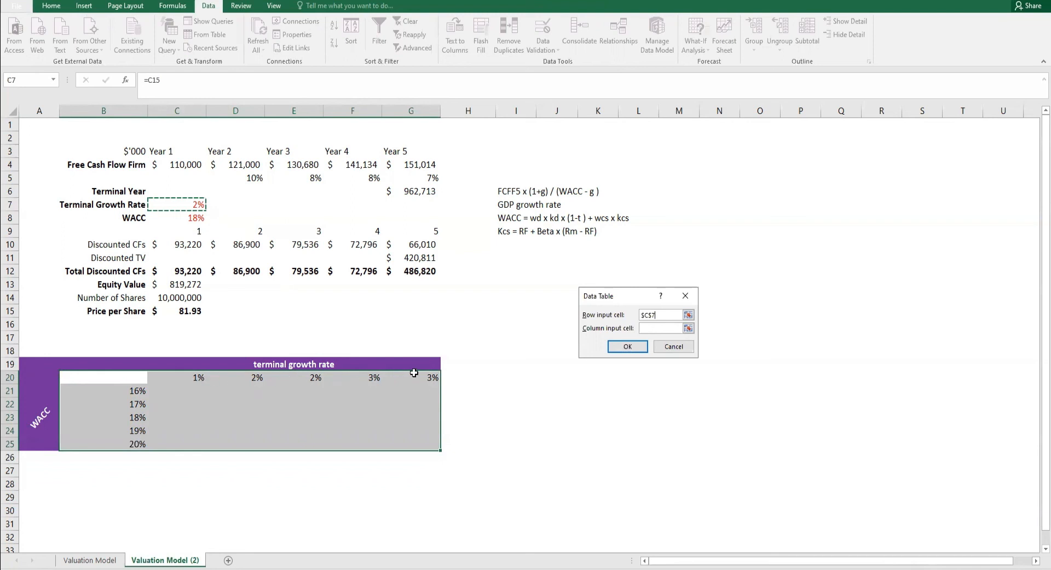
click(652, 328)
click(199, 218)
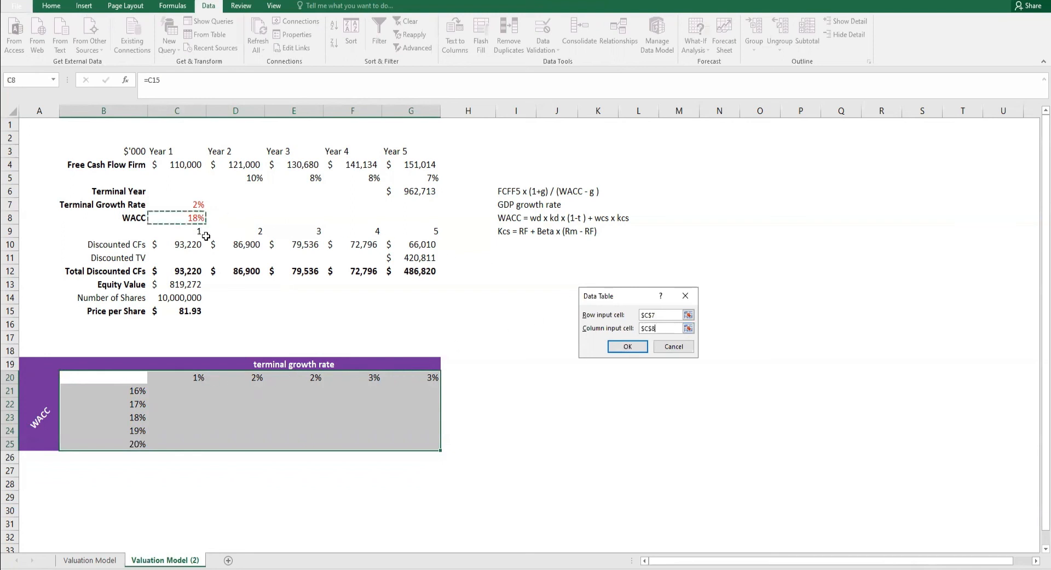
click(624, 348)
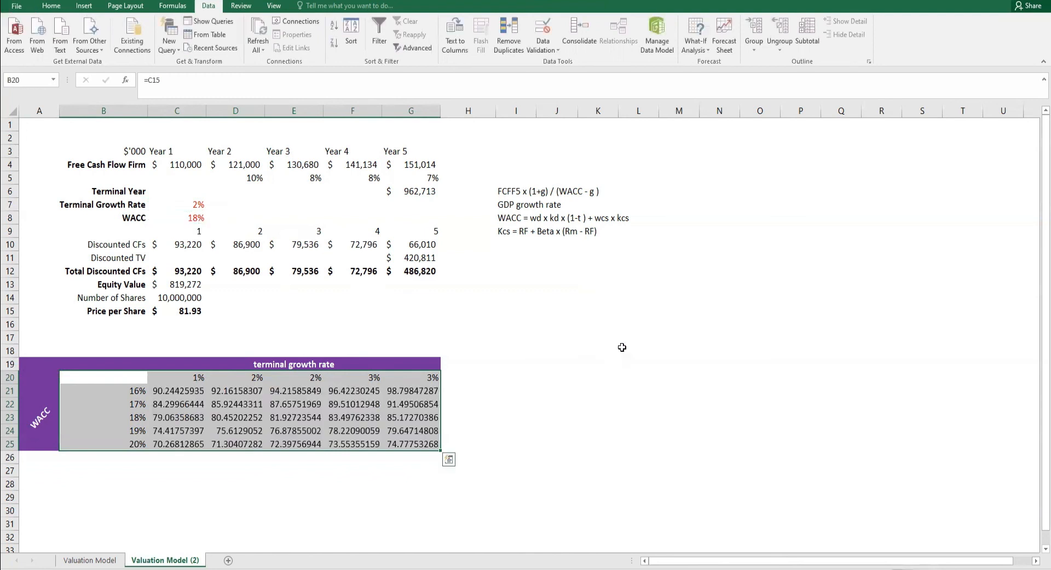
- Format the data table results in C21:G25 as dollar amounts in the Accounting number format
drag(195, 391, 403, 435)
click(51, 6)
click(369, 44)
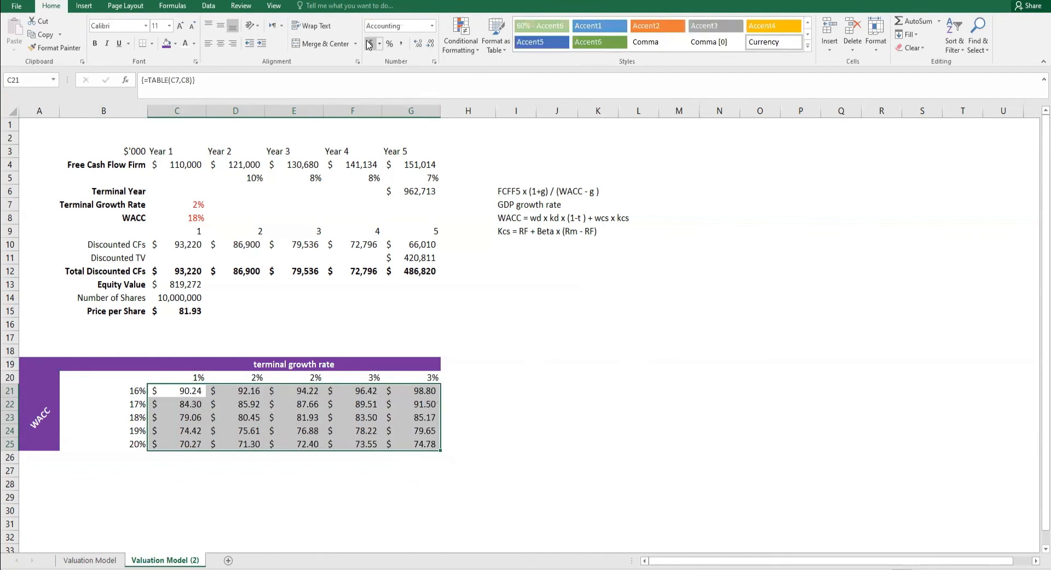
click(258, 435)
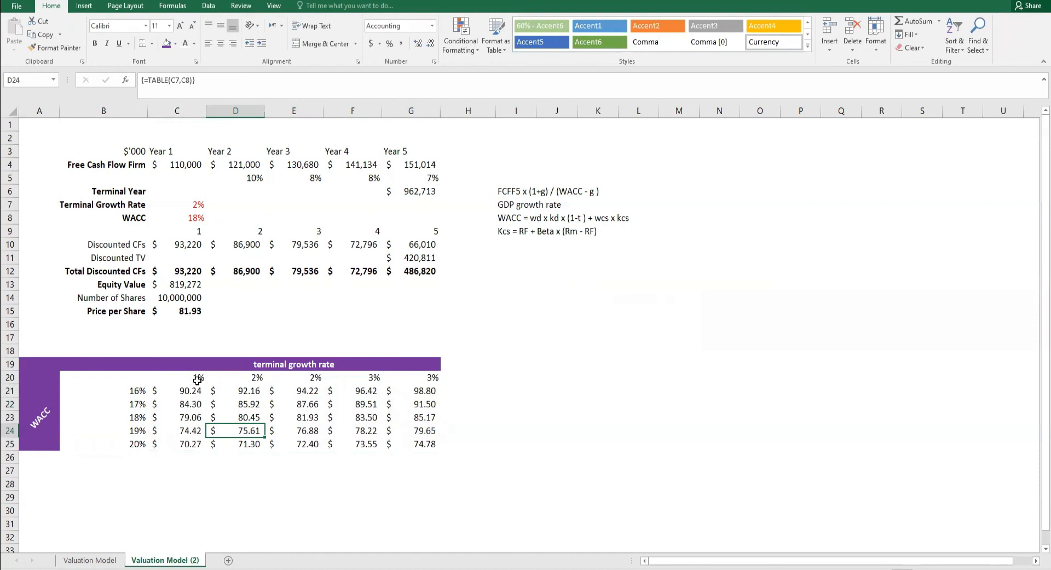
click(196, 378)
click(138, 392)
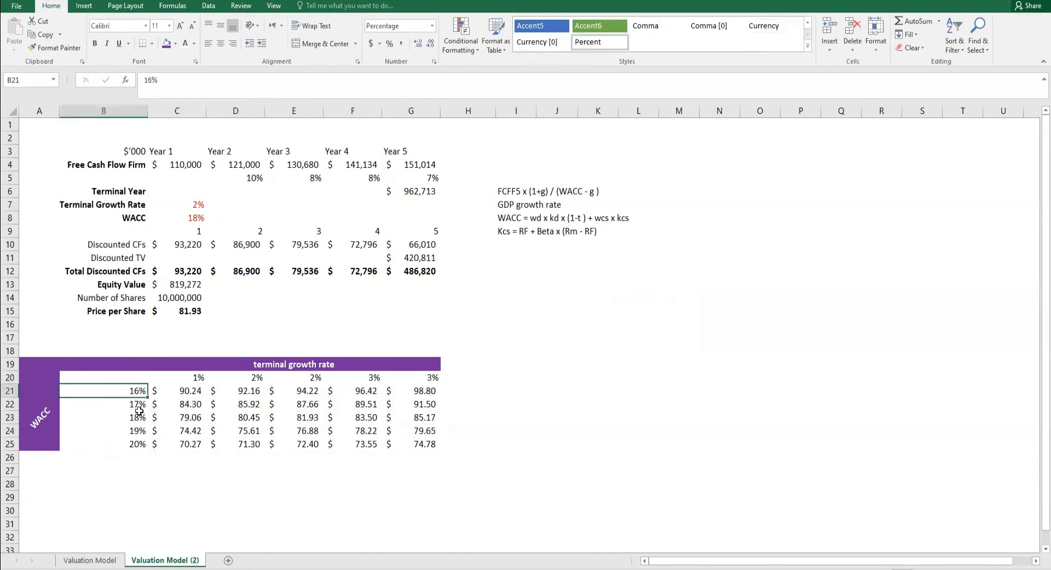
click(181, 392)
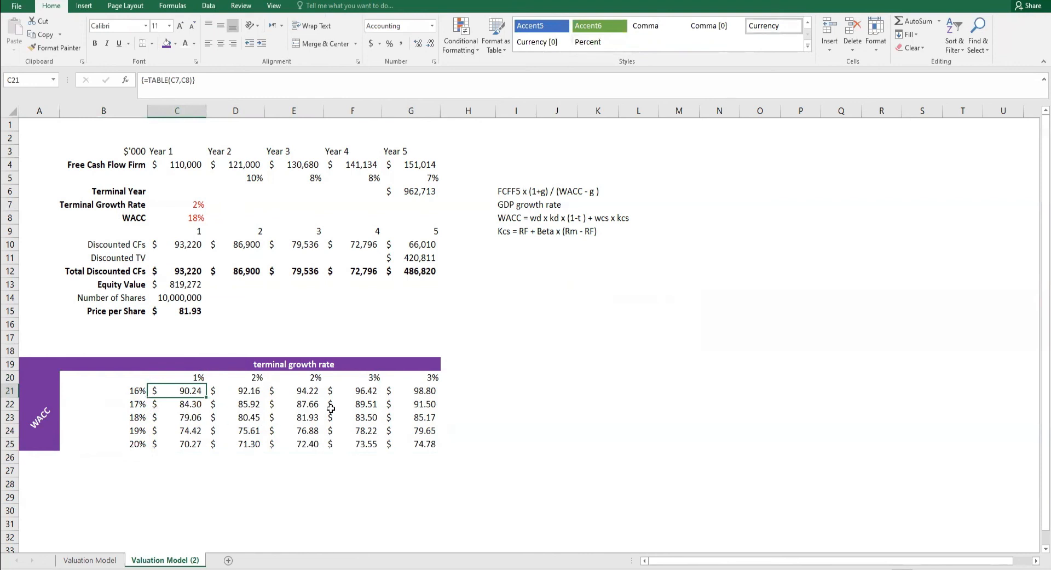
- Show the terminal growth rates in C20:G20 with one decimal place
click(422, 379)
click(417, 44)
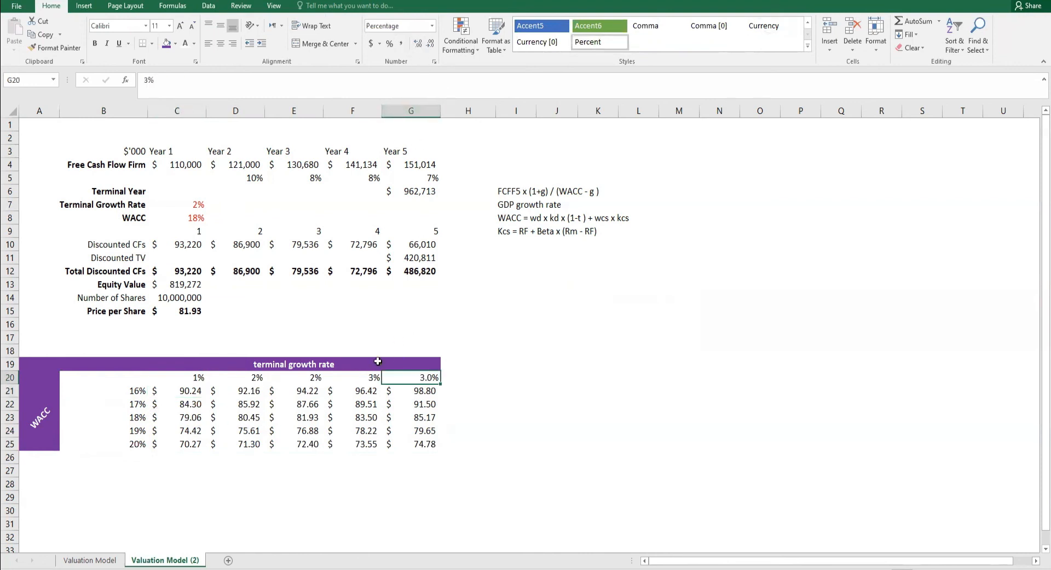
click(374, 379)
click(418, 44)
click(413, 379)
click(424, 432)
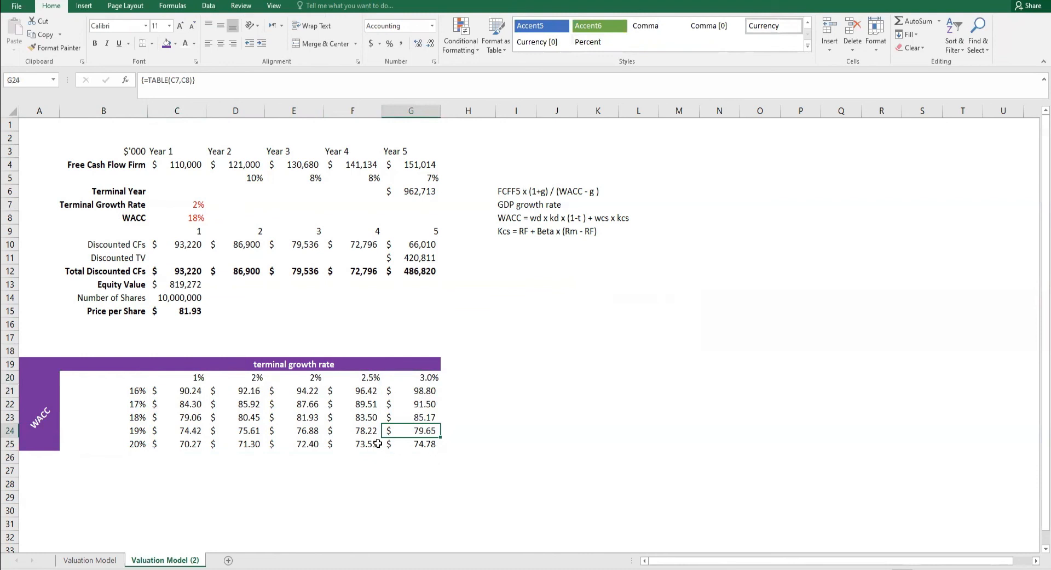
drag(196, 379, 416, 379)
click(417, 44)
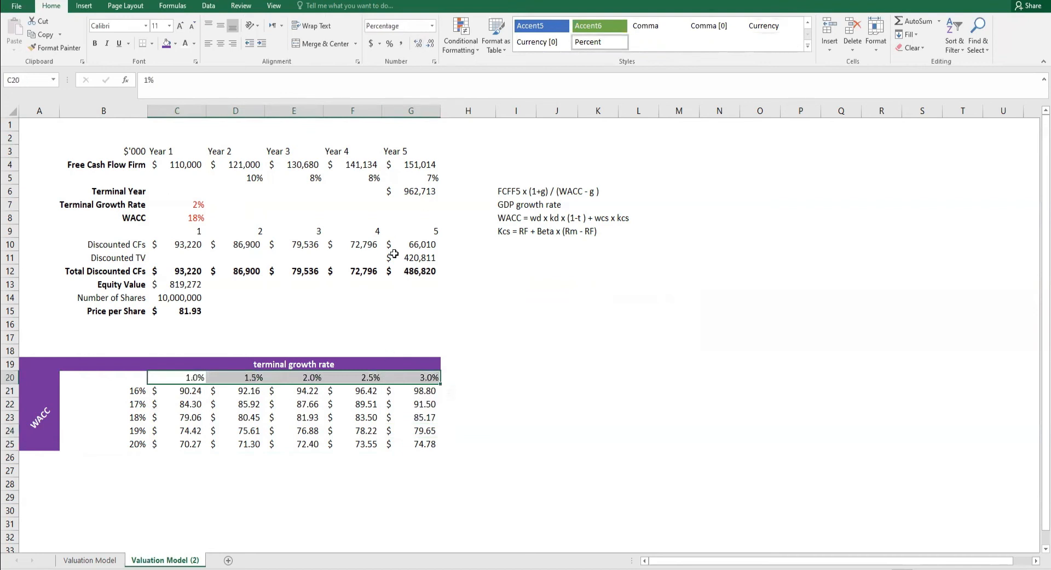
- Highlight the 2.0% growth column E20:E25 and the 18% WACC row B23:G23 with purple fill and white text
drag(315, 379, 310, 442)
drag(134, 417, 411, 408)
click(166, 44)
click(185, 43)
click(452, 394)
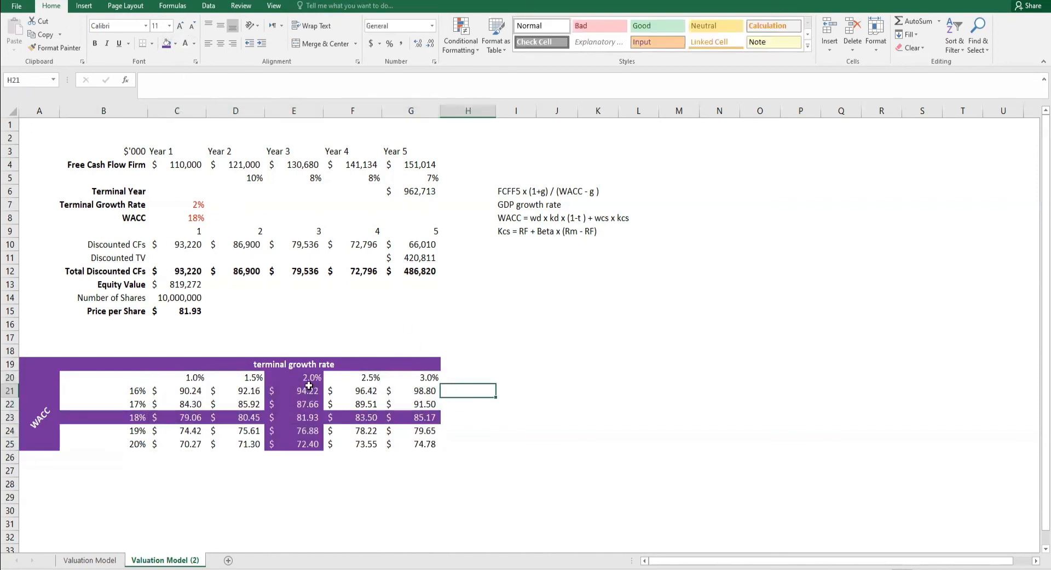